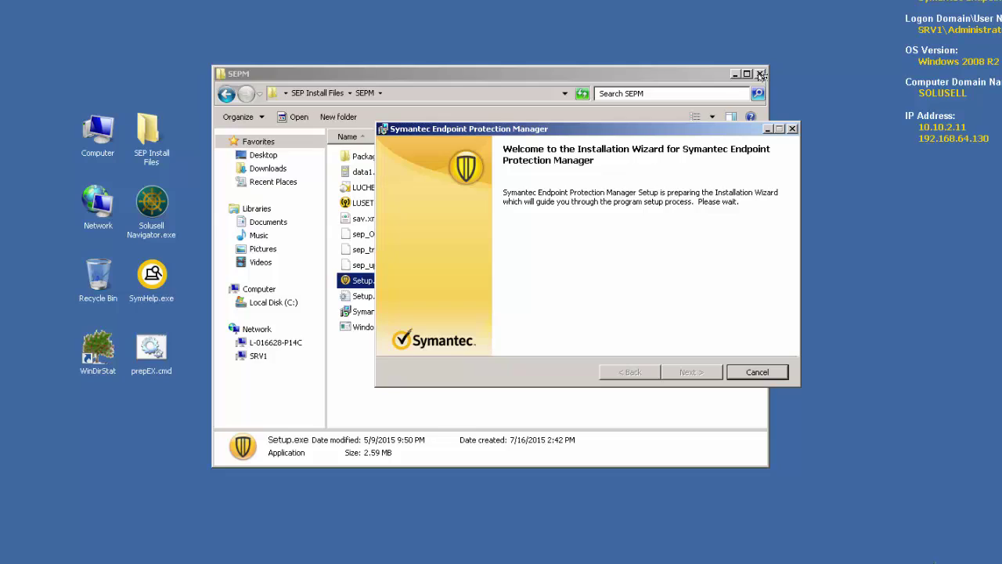
Close the Explorer window and advance past the installer welcome page to the License Agreement
{"action": "left_click", "coordinate": [759, 73]}
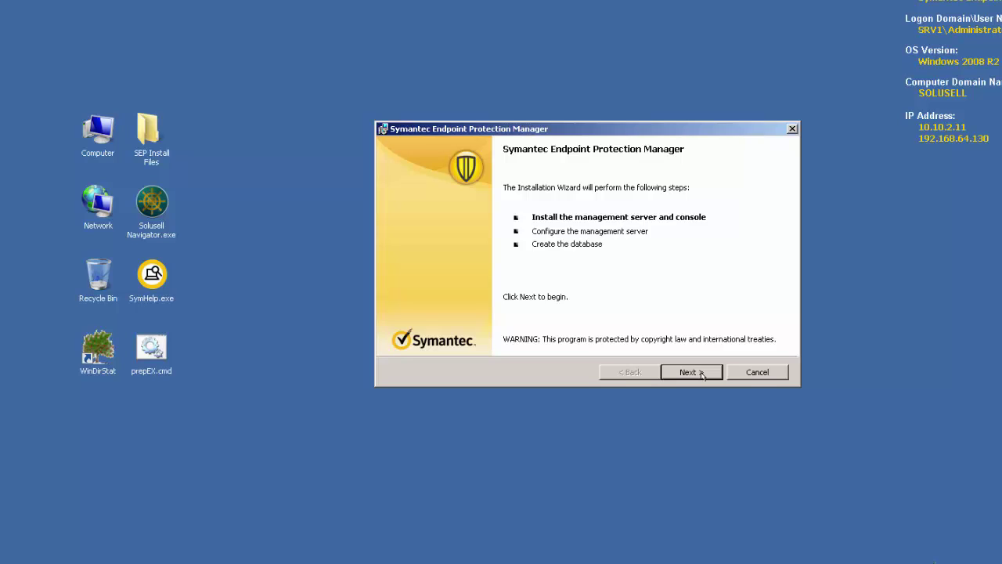
{"action": "left_click", "coordinate": [690, 372]}
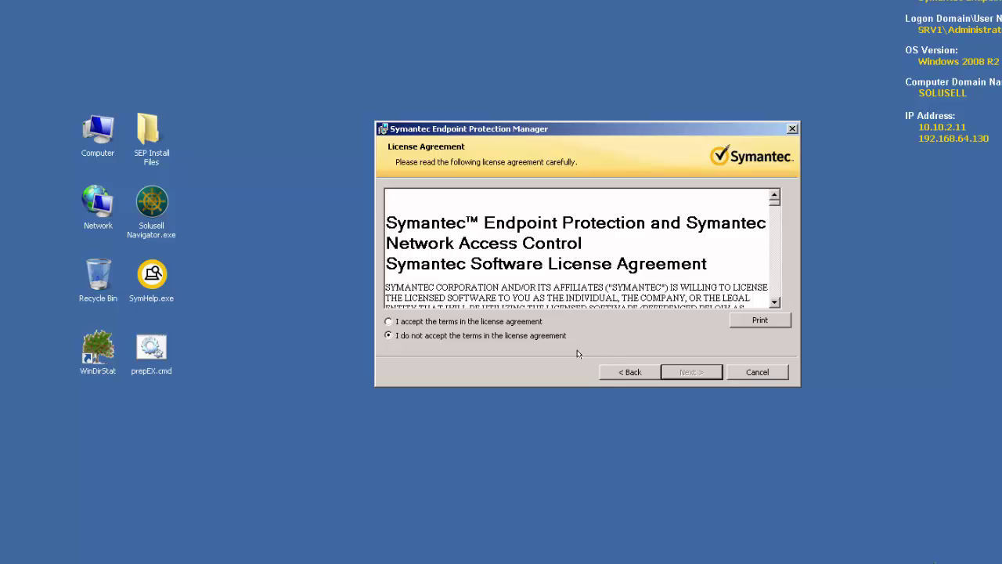
Accept the license agreement terms and continue to the Destination Folder page
{"action": "left_click", "coordinate": [389, 321]}
{"action": "left_click", "coordinate": [680, 373]}
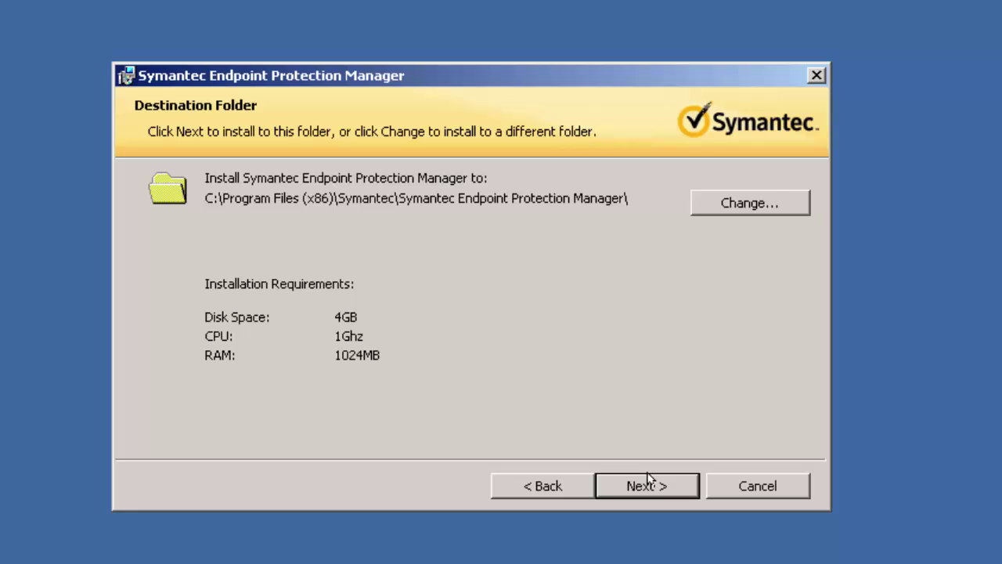
Keep the default Program Files (x86) Symantec destination folder and run the installation to its summary
{"action": "left_click", "coordinate": [647, 478]}
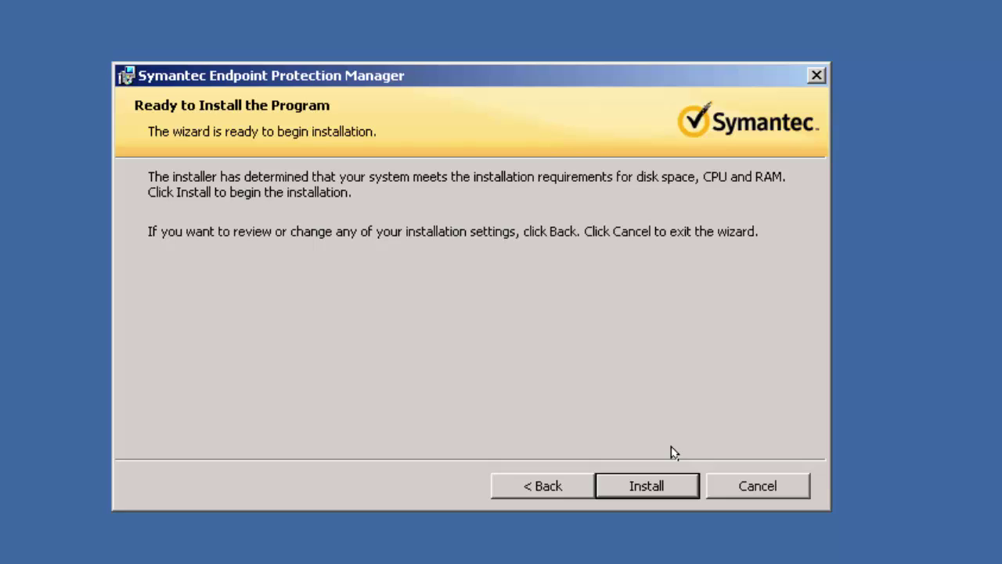
{"action": "left_click", "coordinate": [661, 479]}
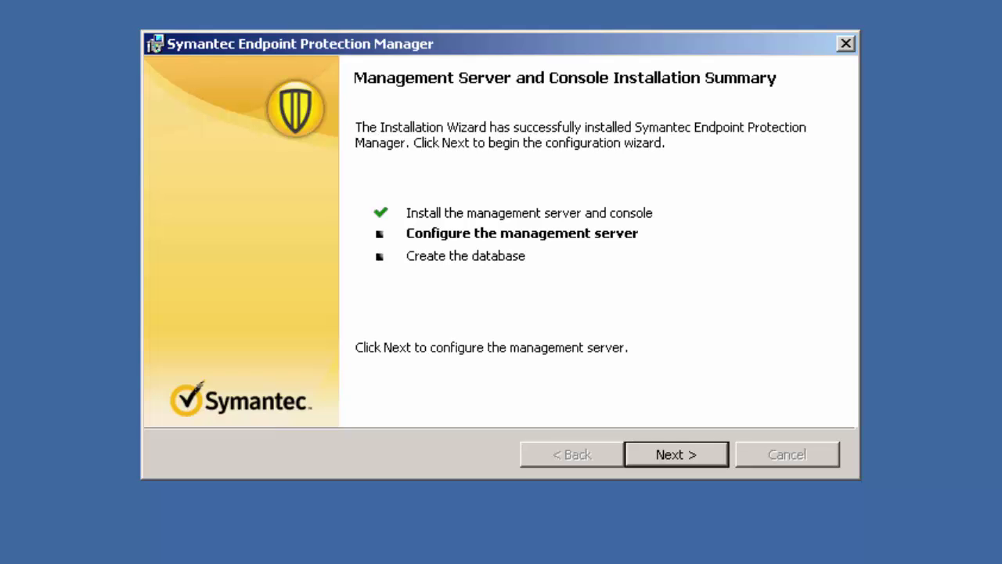
Begin server configuration with 'Use a recovery file' unticked and Default configuration selected
{"action": "left_click", "coordinate": [663, 458]}
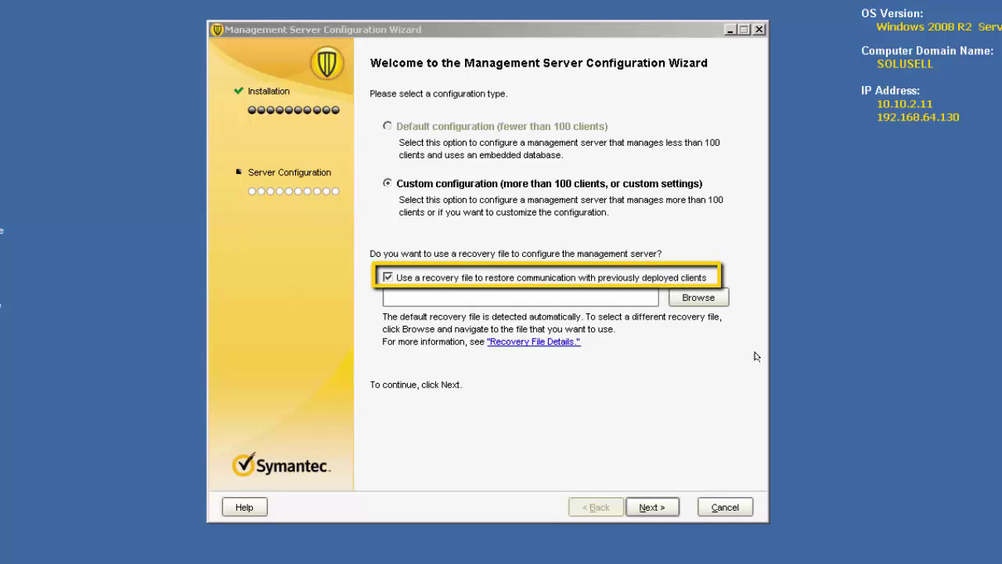
{"action": "left_click", "coordinate": [385, 278]}
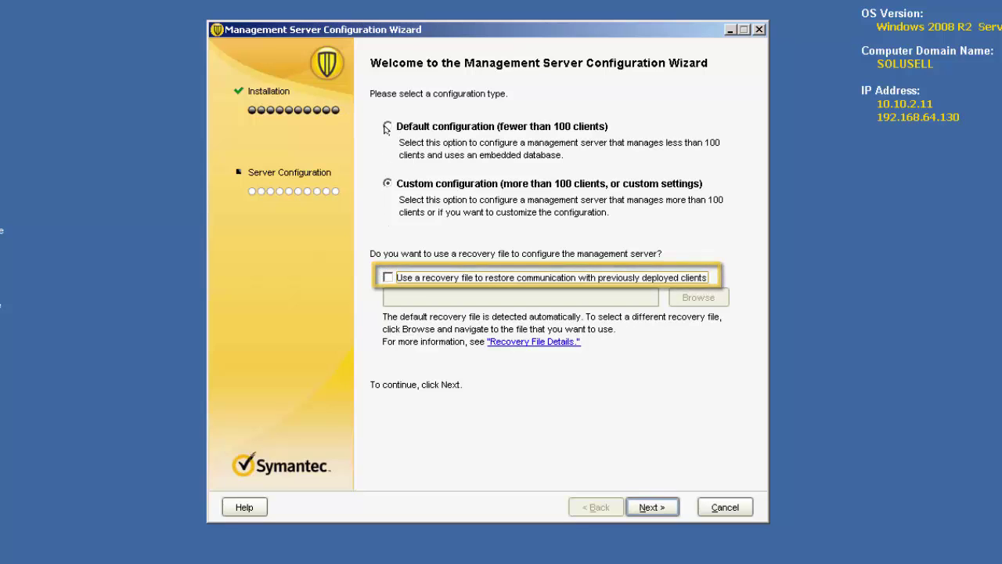
{"action": "left_click", "coordinate": [387, 127]}
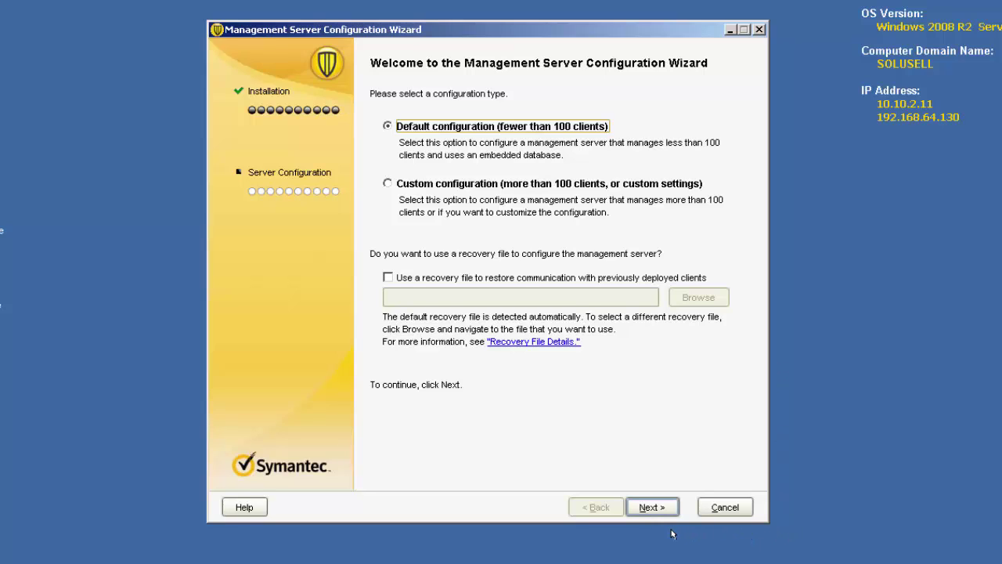
Fill in the admin account: company Solusell, a strong password confirmed twice, and the administrator's e-mail address
{"action": "left_click", "coordinate": [652, 506]}
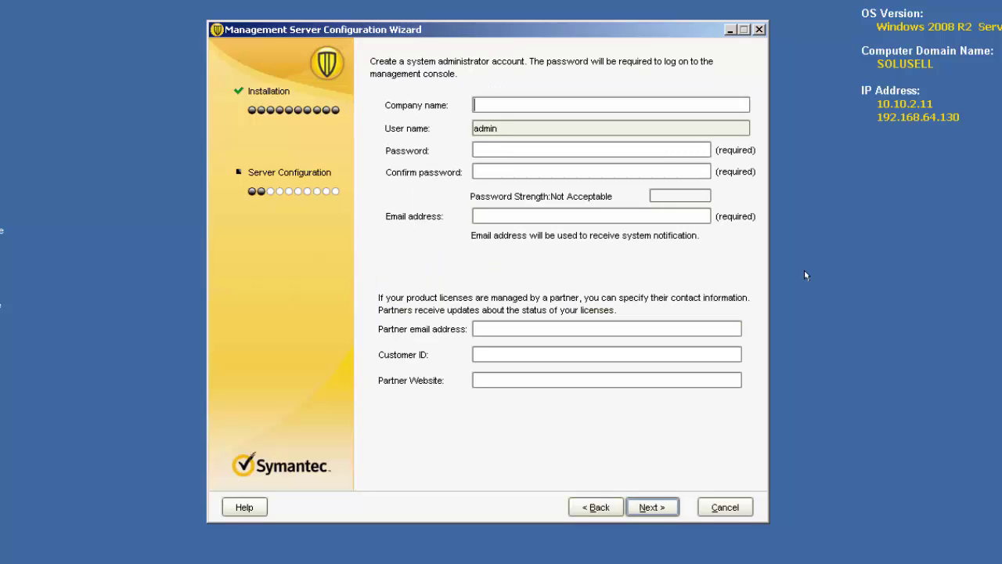
{"action": "type", "text": "Solusell"}
{"action": "key", "text": "Tab"}
{"action": "type", "text": "****"}
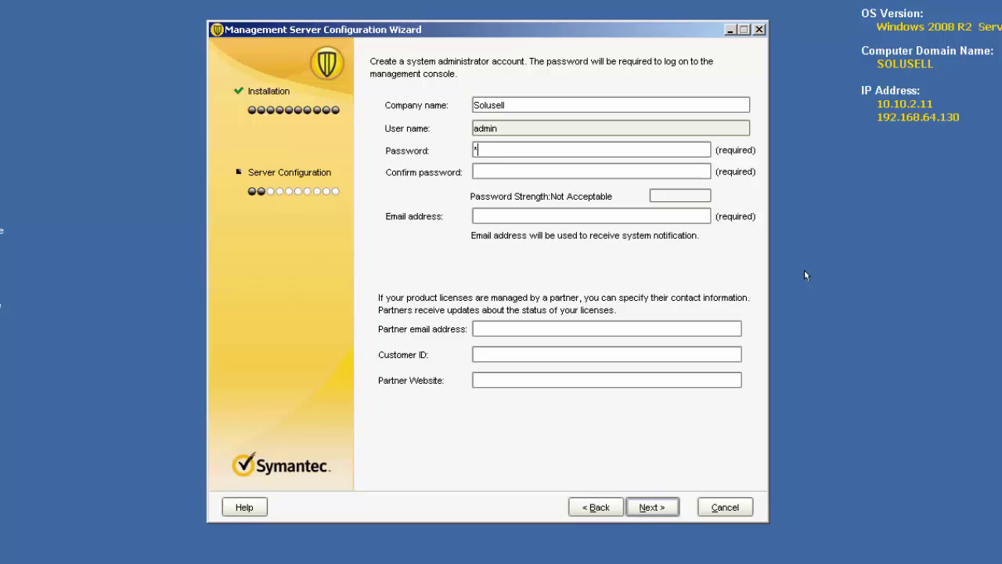
{"action": "type", "text": "*****"}
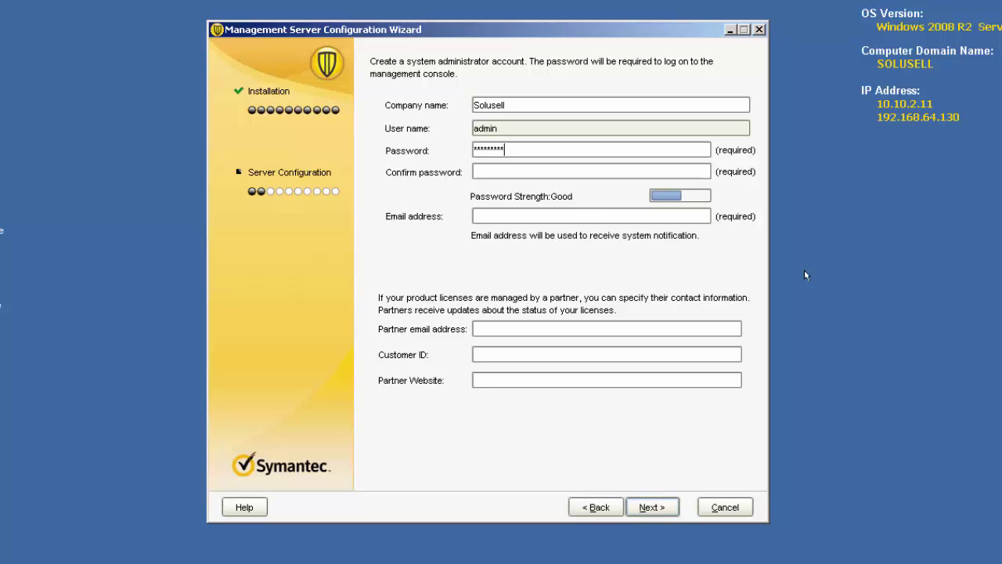
{"action": "key", "text": "Tab"}
{"action": "type", "text": "***"}
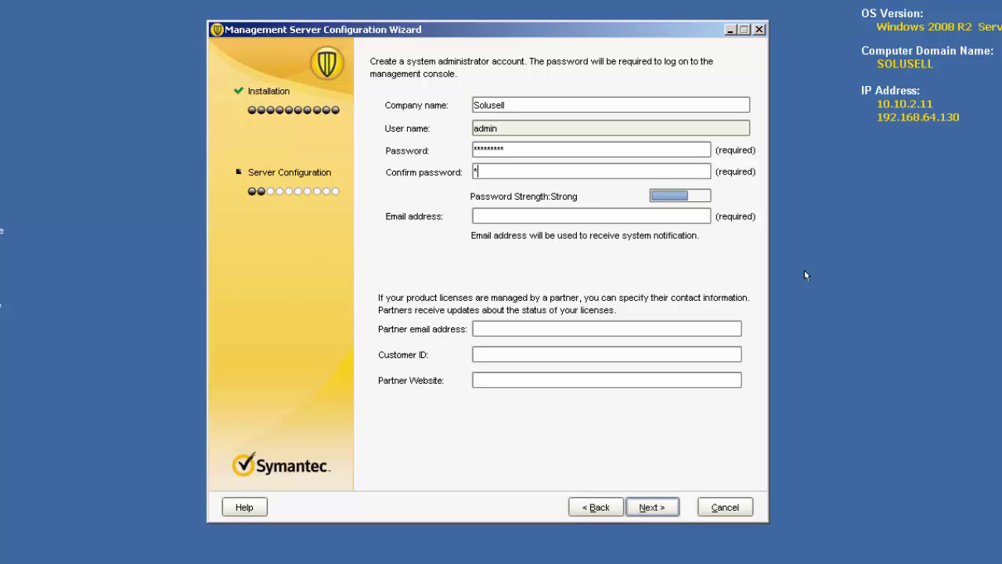
{"action": "type", "text": "******"}
{"action": "key", "text": "Tab"}
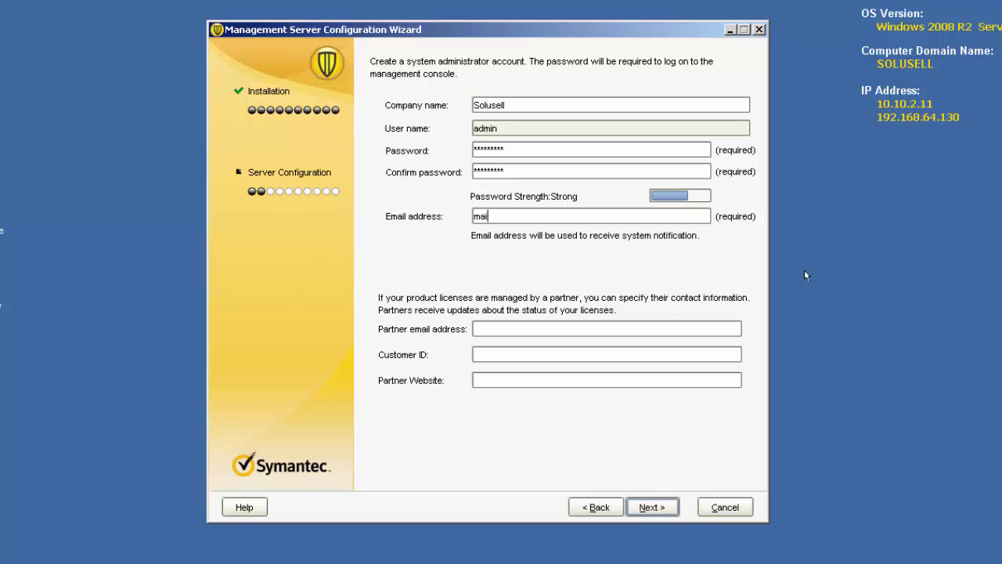
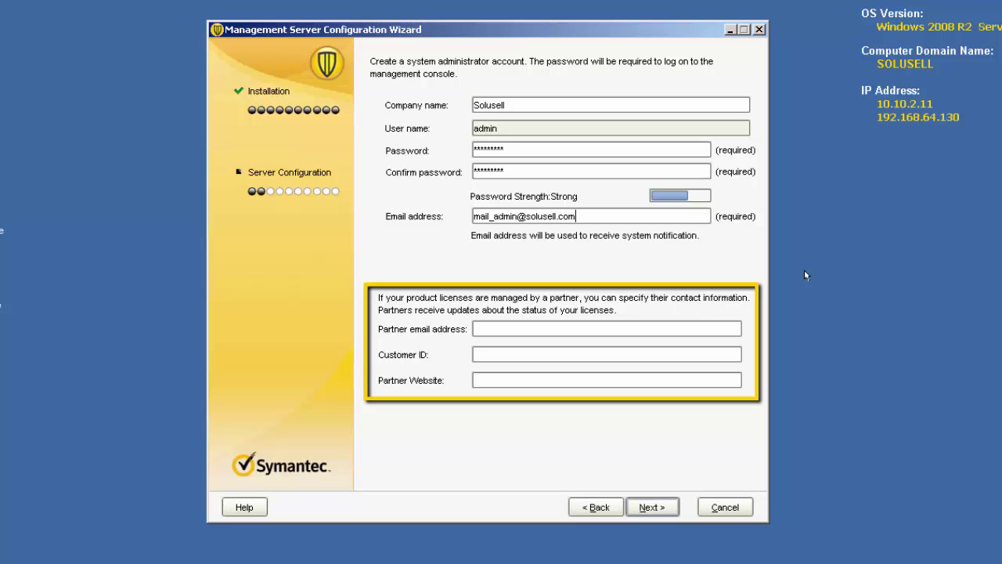
Set email server srv1_mail on port 25 and enter the sender address, user name and password
{"action": "left_click", "coordinate": [654, 507]}
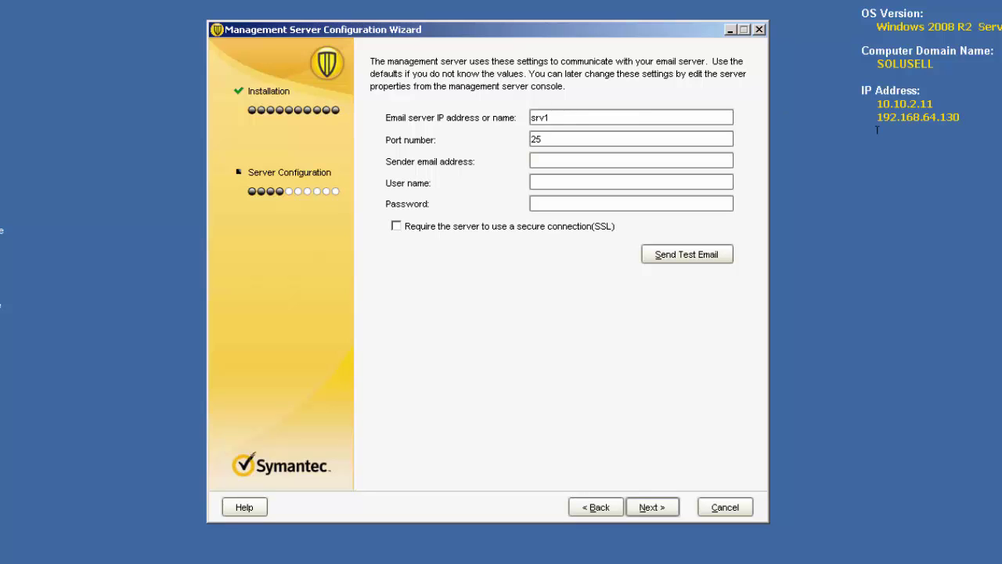
{"action": "left_click", "coordinate": [584, 114]}
{"action": "type", "text": "_mail"}
{"action": "key", "text": "Tab"}
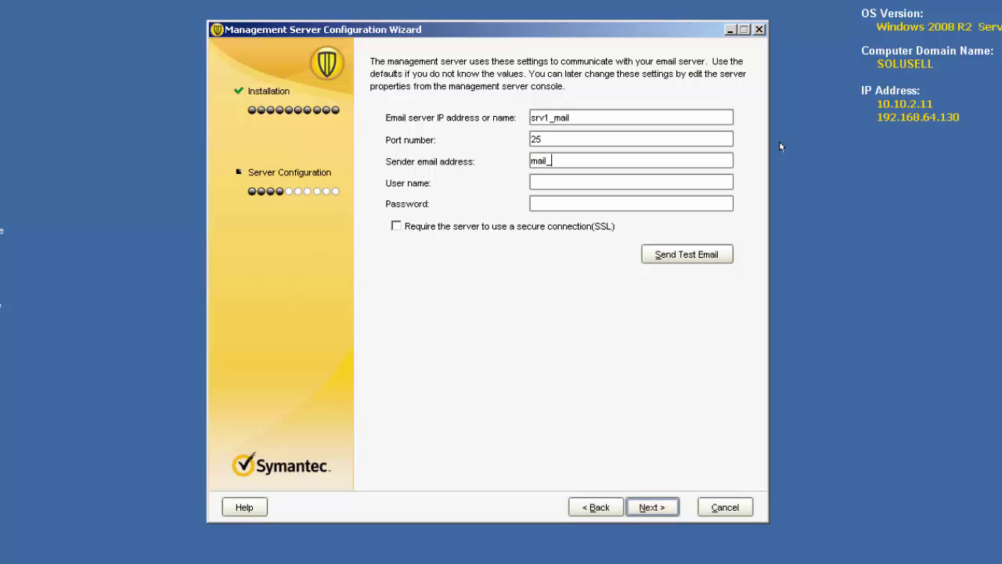
{"action": "key", "text": "Tab"}
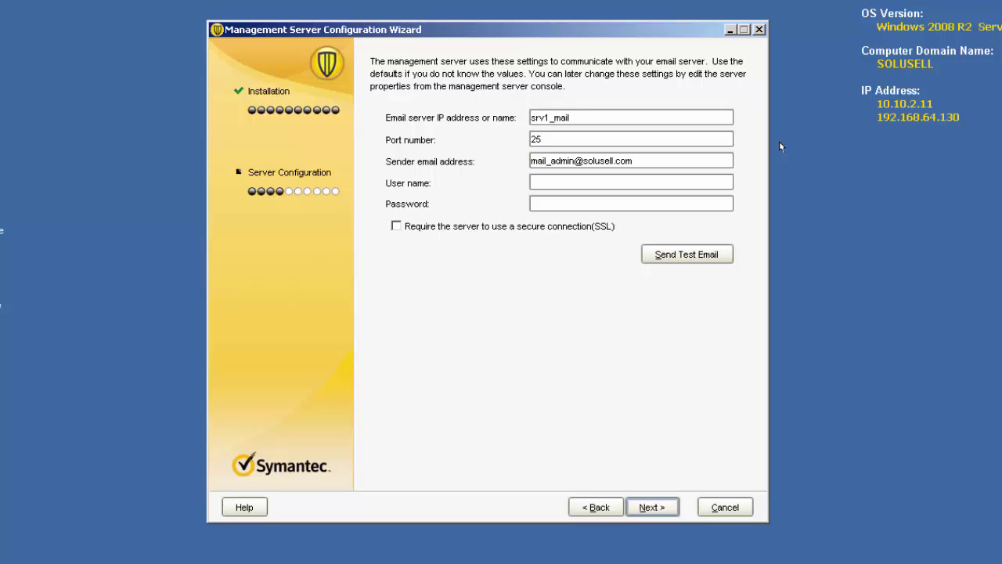
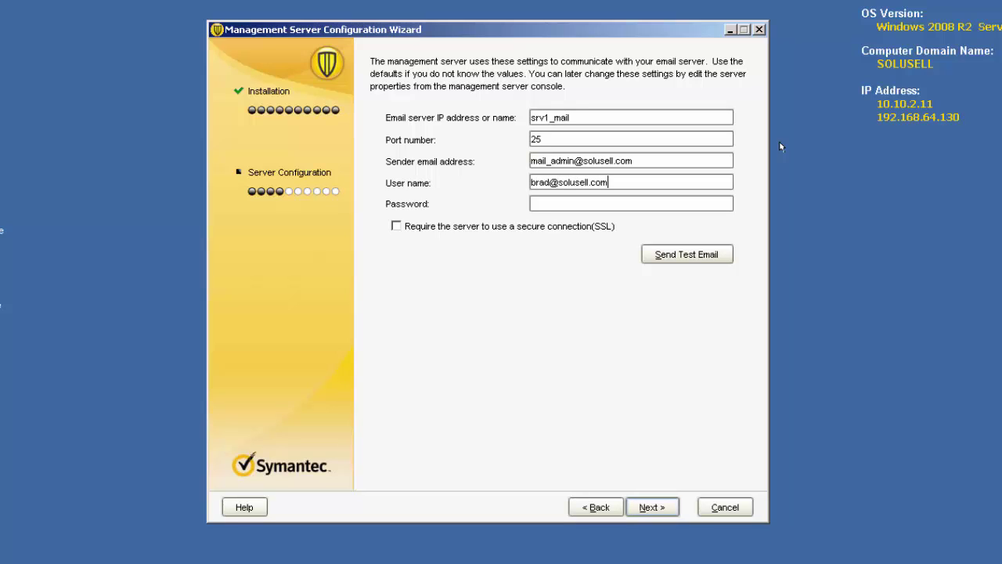
{"action": "key", "text": "Tab"}
{"action": "type", "text": "*********"}
Leave Run LiveUpdate ticked and advance the configuration wizard to the Data Collection page
{"action": "left_click", "coordinate": [640, 507]}
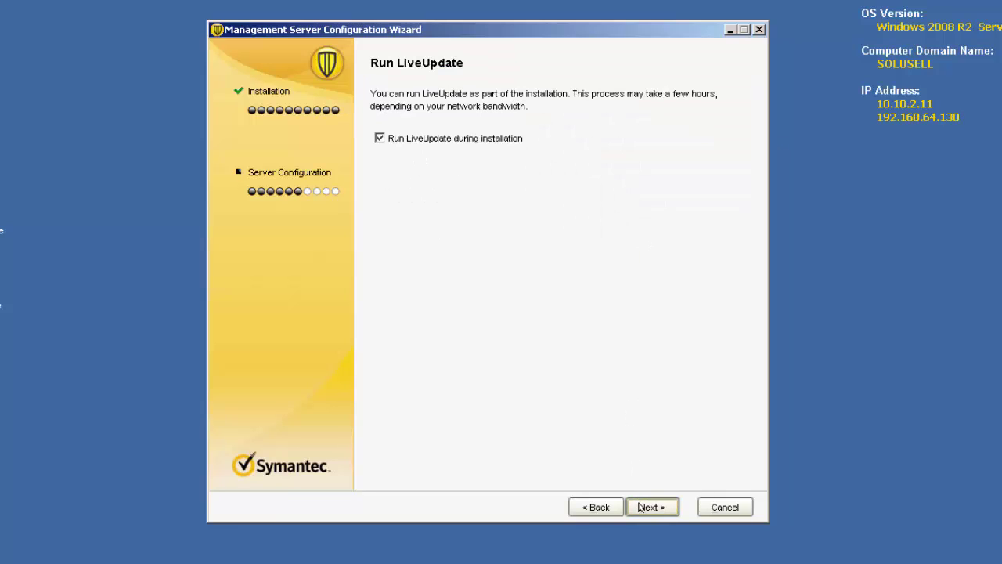
{"action": "left_click", "coordinate": [640, 508]}
{"action": "left_click", "coordinate": [640, 507]}
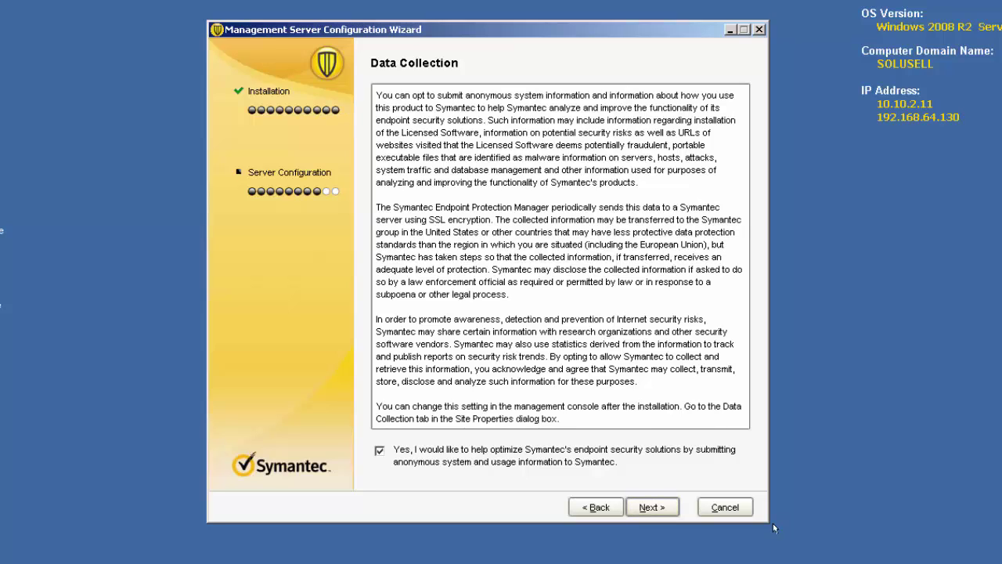
Keep anonymous data submission opted in and continue to the configuration summary
{"action": "left_click", "coordinate": [670, 509]}
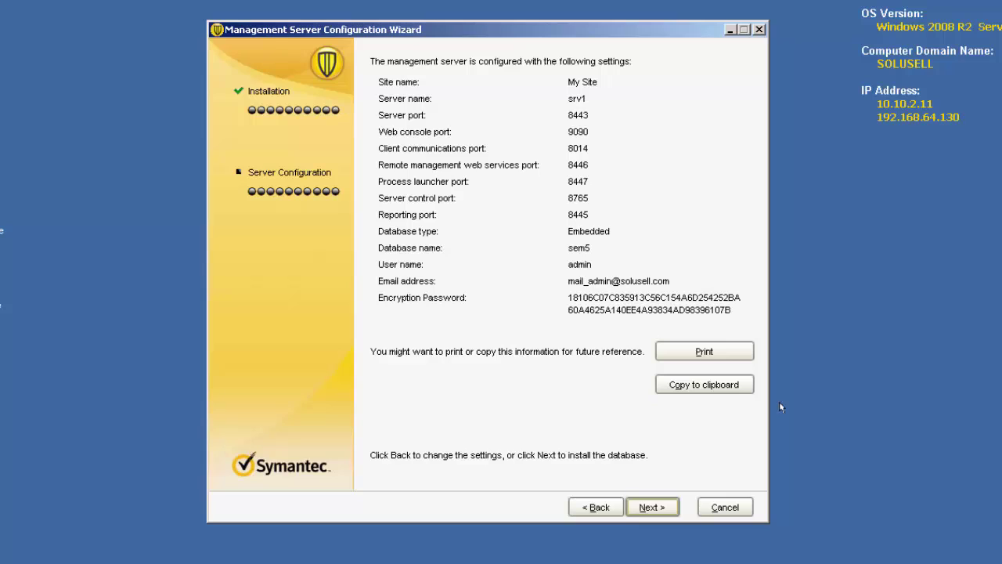
Copy the summary settings (My Site, srv1, port 8443, database sem5) to the clipboard and install the database
{"action": "left_click", "coordinate": [737, 383]}
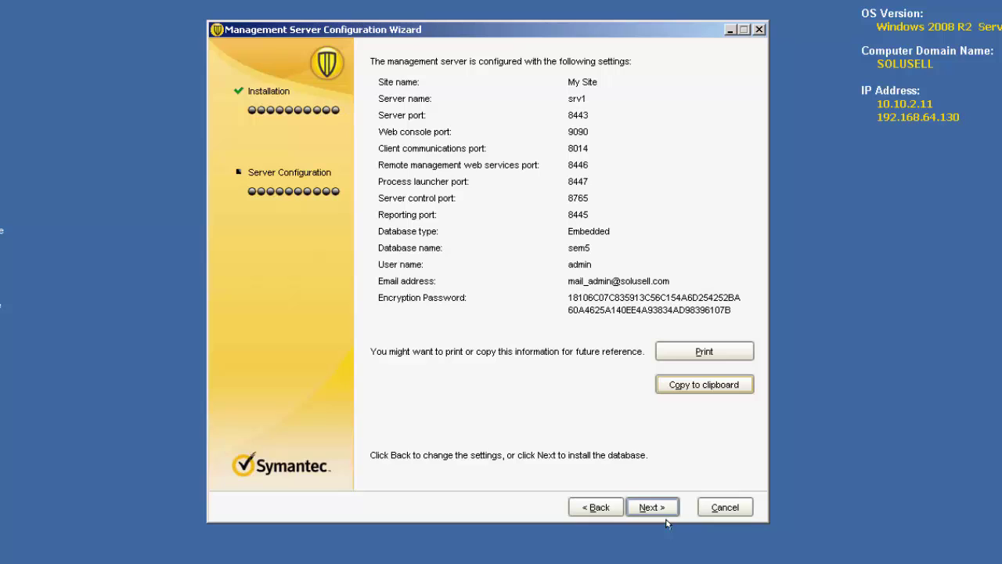
{"action": "left_click", "coordinate": [660, 507]}
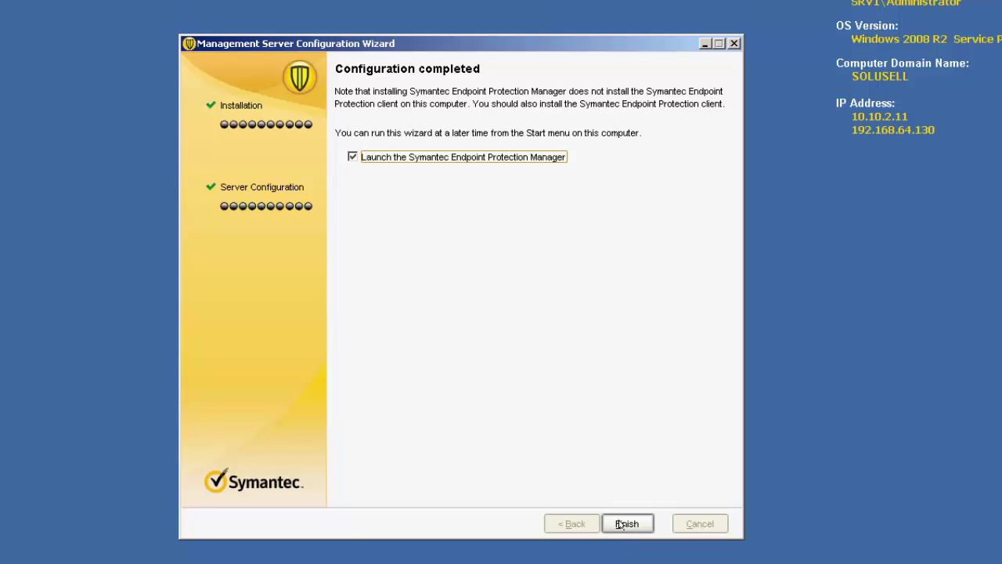
Finish the wizard with launching enabled, opening the console logon for admin on srv1:8443
{"action": "left_click", "coordinate": [627, 523]}
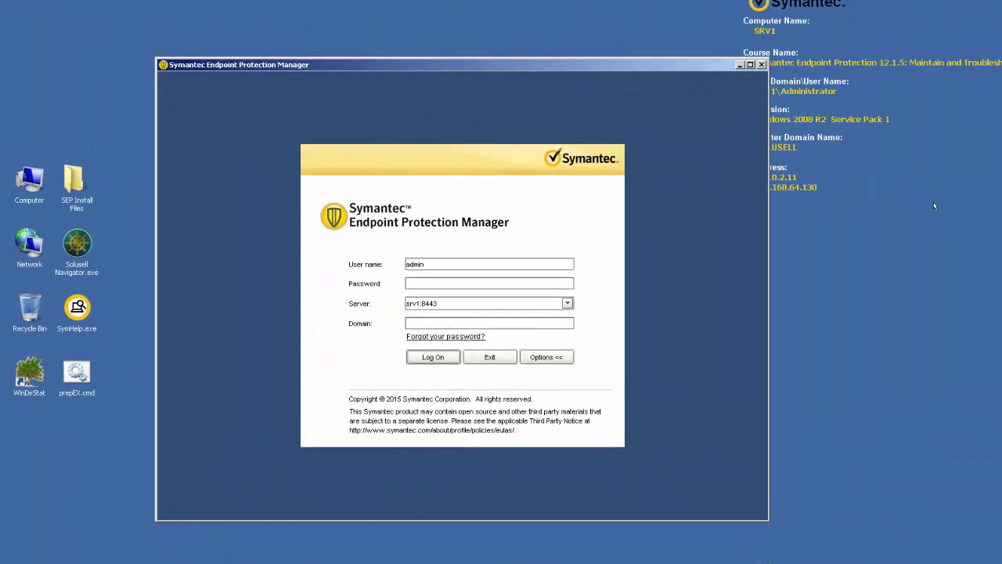
Log on to the management server with the admin password to reach the Welcome page
{"action": "type", "text": "*****"}
{"action": "left_click", "coordinate": [434, 356]}
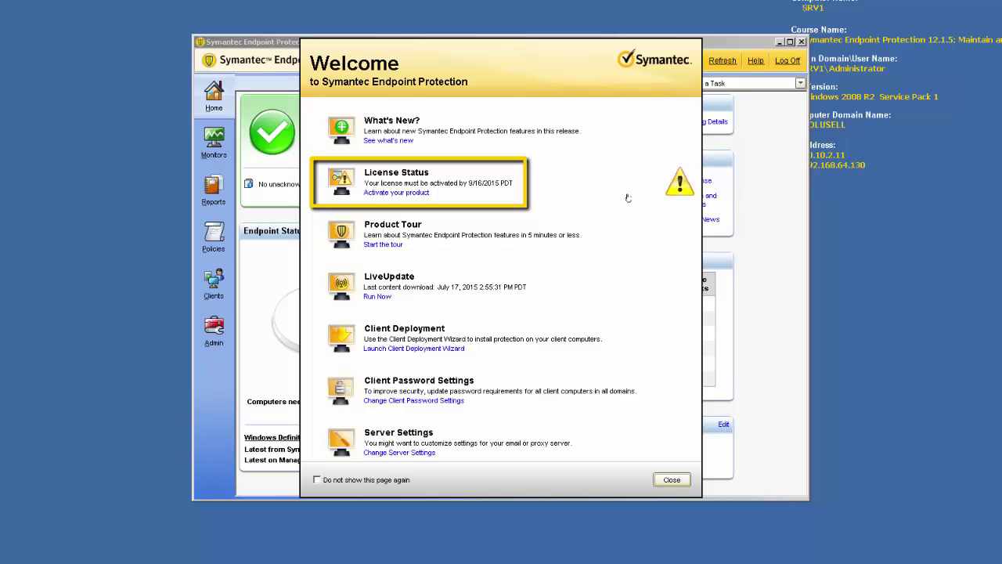
Activate the license from the product serial number, getting 10 seats valid until 7/17/2016
{"action": "left_click", "coordinate": [421, 193]}
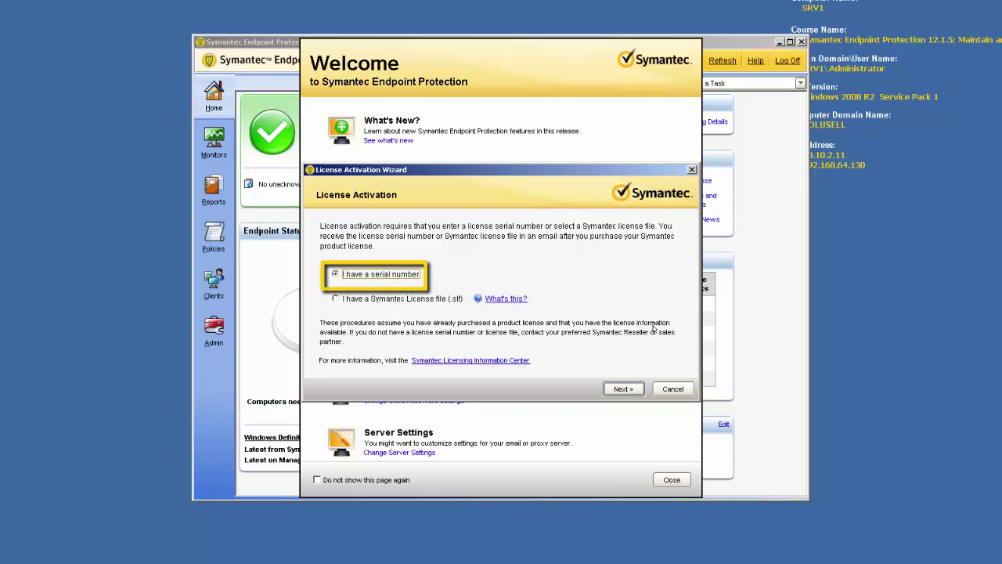
{"action": "left_click", "coordinate": [618, 388]}
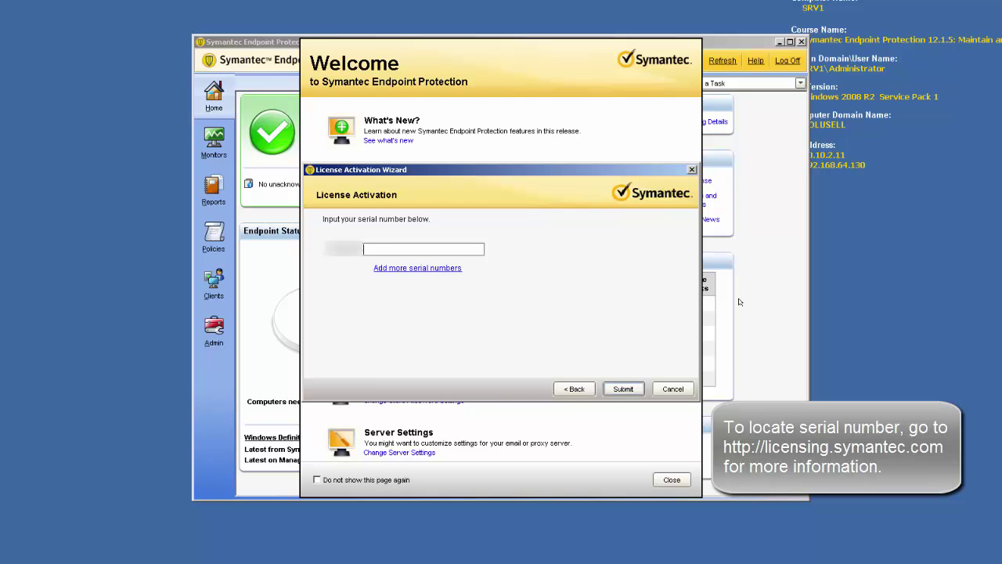
{"action": "type", "text": "7178"}
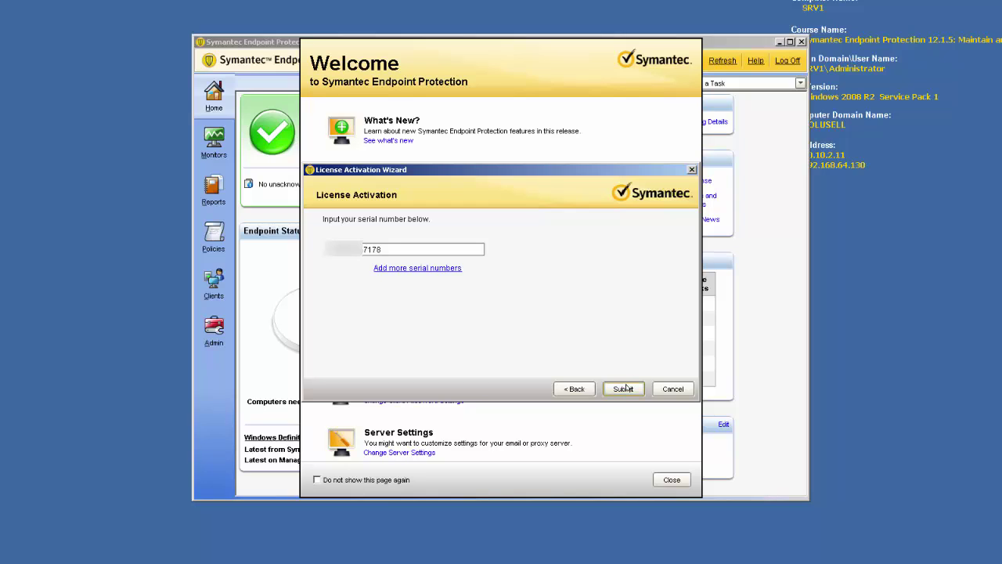
{"action": "left_click", "coordinate": [625, 389]}
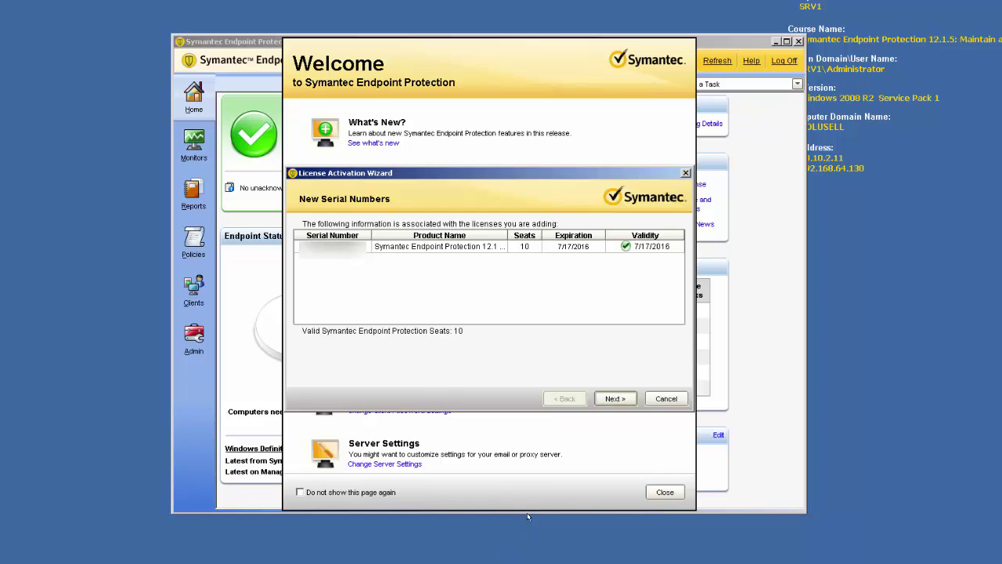
{"action": "left_click", "coordinate": [604, 399]}
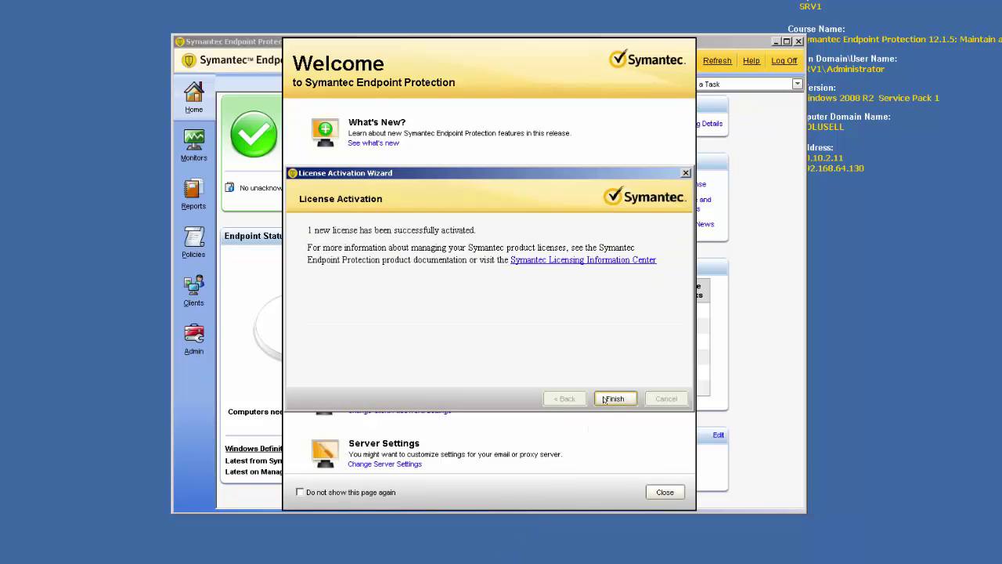
Finish the license wizard and go to the Clients page showing My Company's Default Group
{"action": "left_click", "coordinate": [614, 398]}
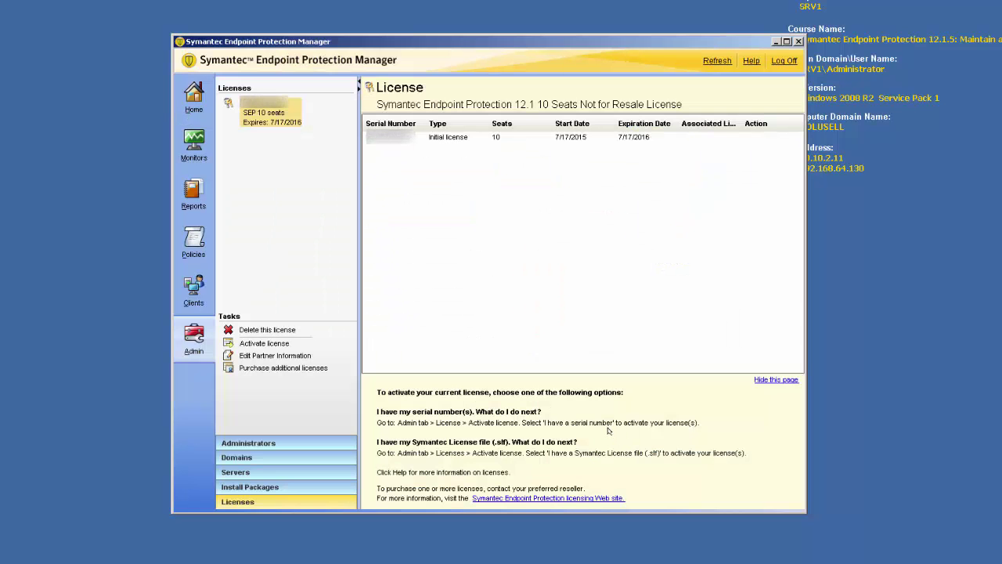
{"action": "left_click", "coordinate": [198, 101]}
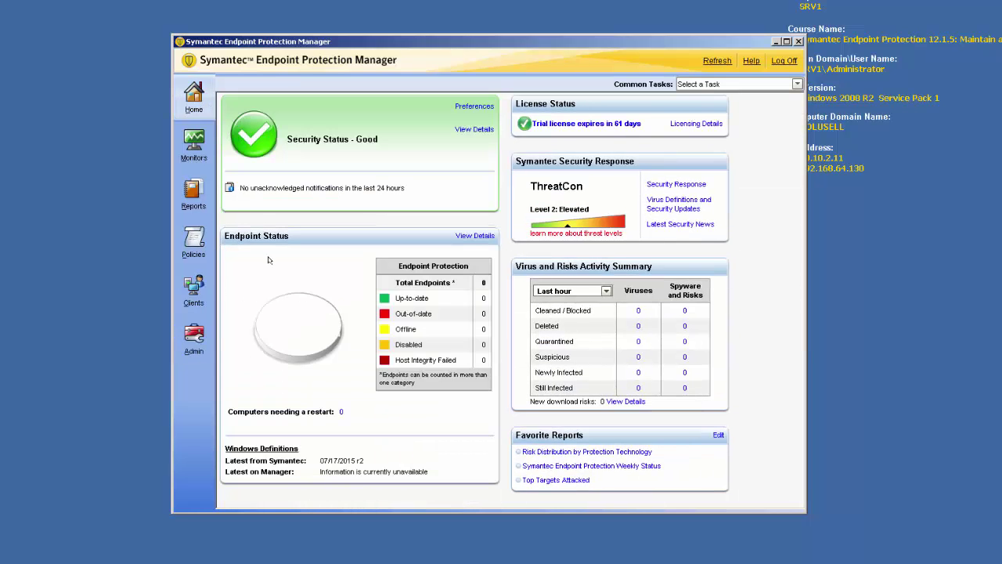
{"action": "left_click", "coordinate": [199, 294]}
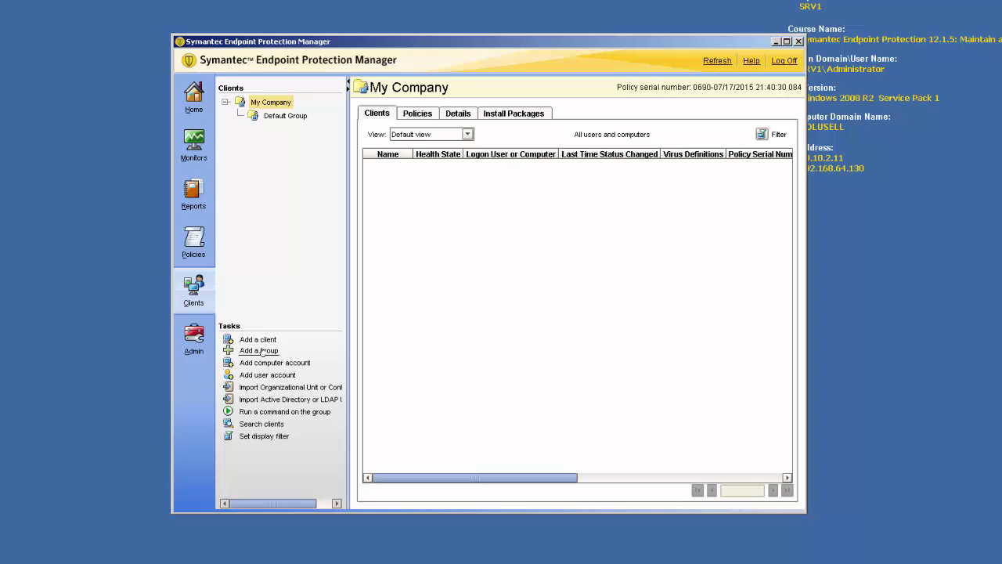
Add three groups under My Company named Servers, Desktops and Laptops
{"action": "left_click", "coordinate": [260, 351]}
{"action": "type", "text": "Servers"}
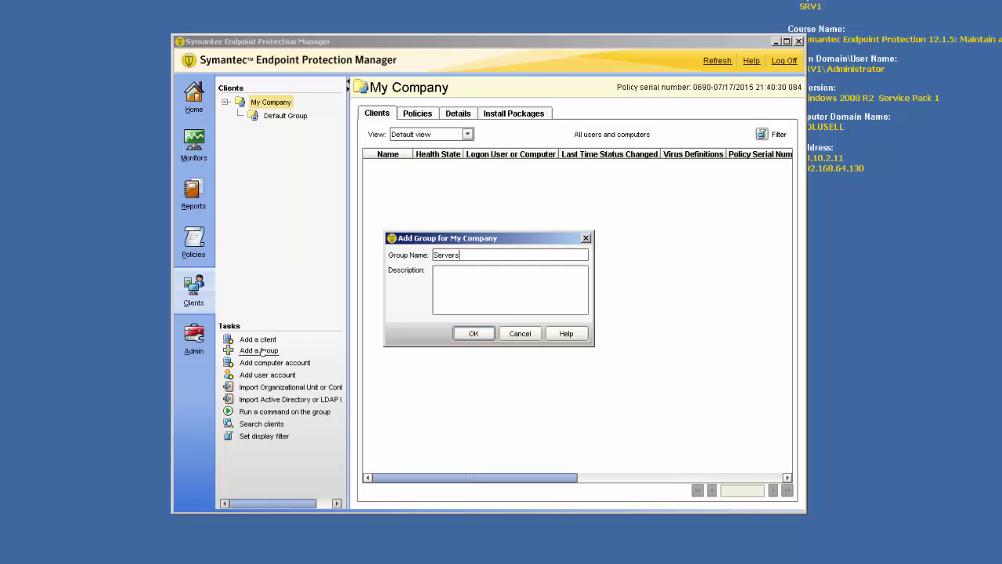
{"action": "left_click", "coordinate": [471, 333]}
{"action": "left_click", "coordinate": [271, 351]}
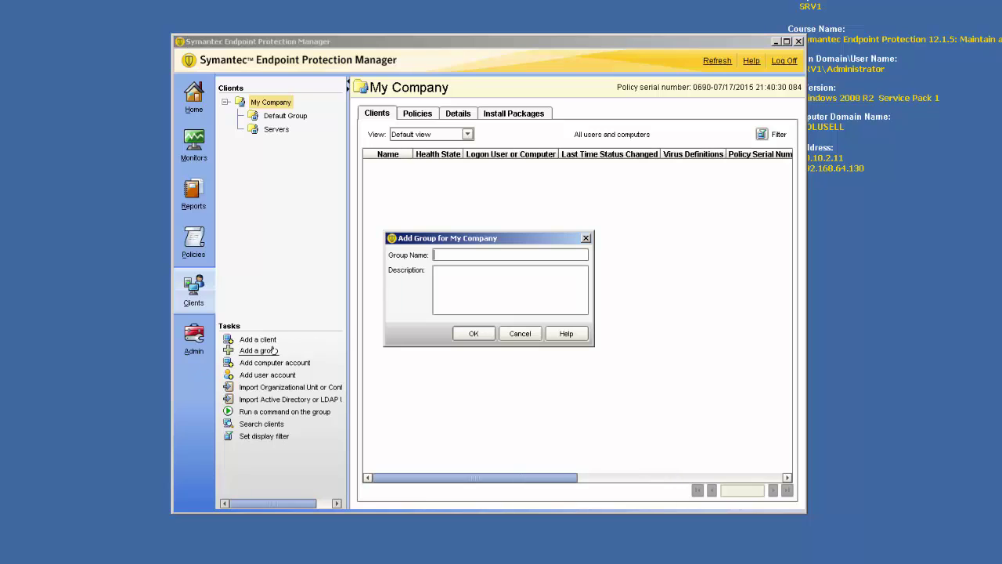
{"action": "type", "text": "Desktops"}
{"action": "left_click", "coordinate": [458, 333]}
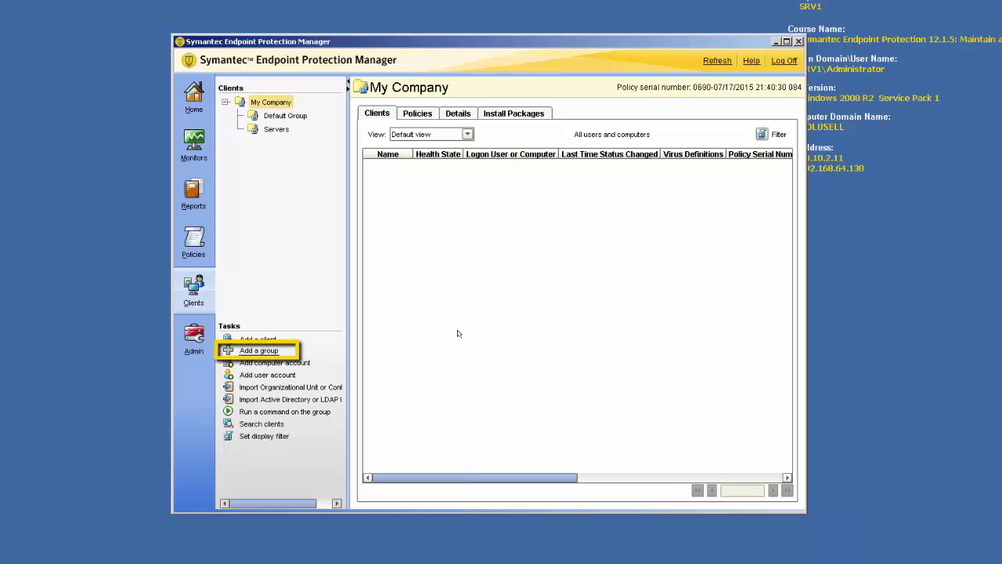
{"action": "left_click", "coordinate": [266, 351]}
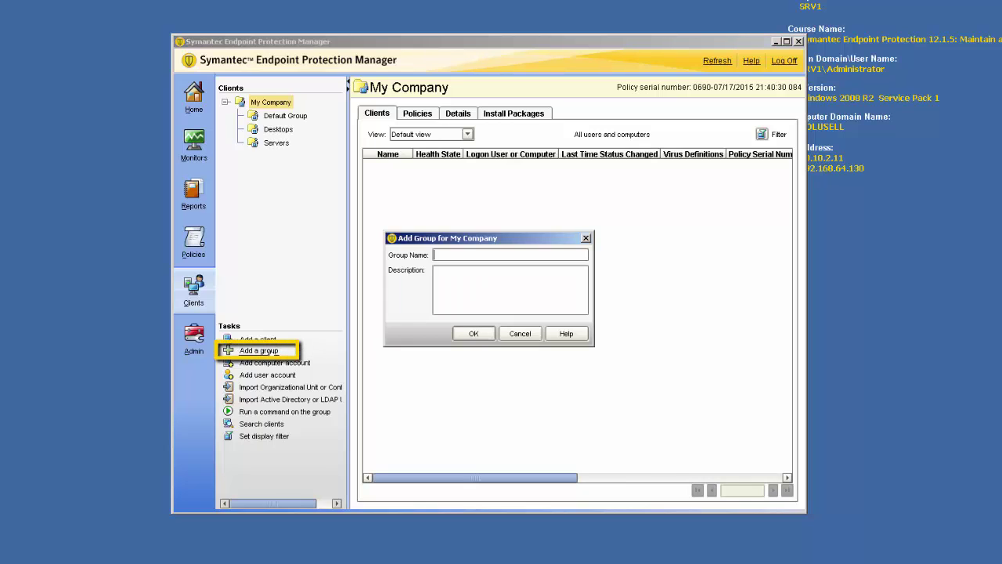
{"action": "type", "text": "Laptops"}
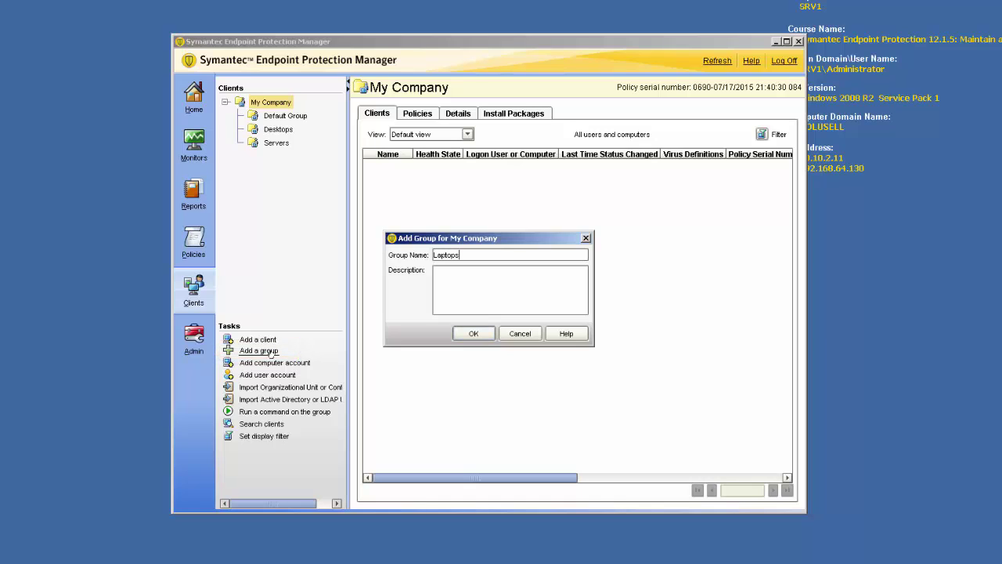
{"action": "left_click", "coordinate": [460, 334]}
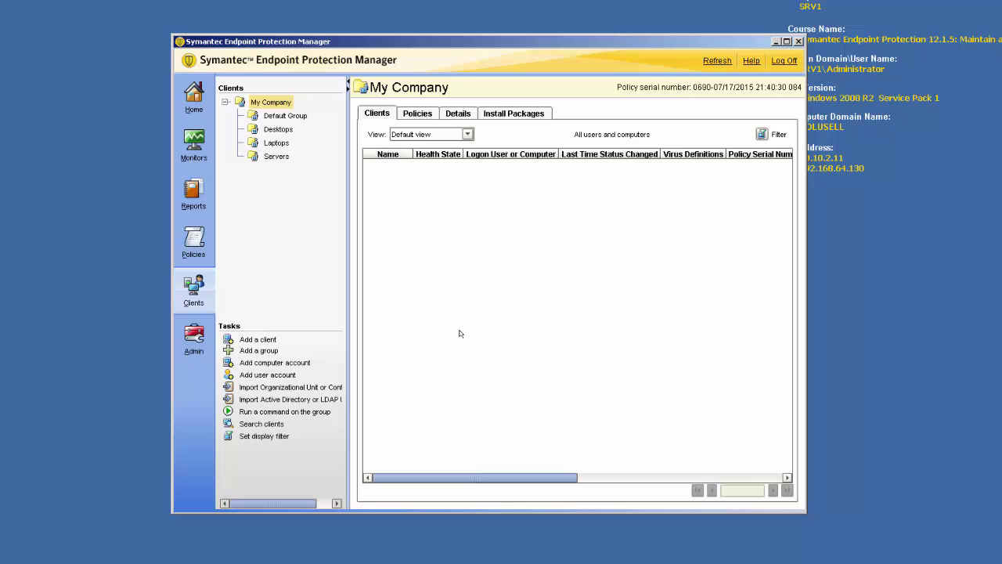